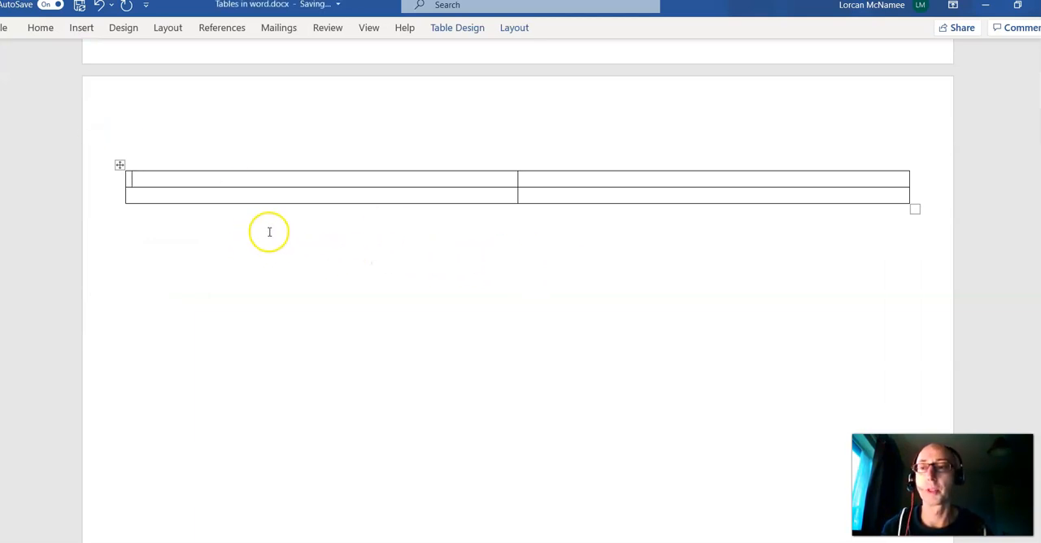
Add blank lines in the first-column cells to make both rows of the empty two-column table taller.
click(276, 179)
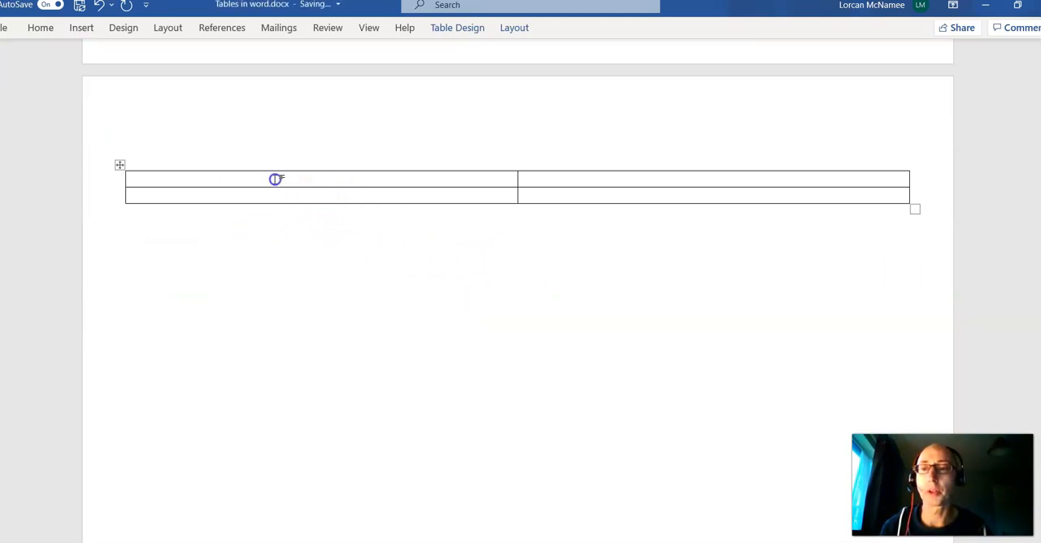
key(Return)
key(Return)
key(Return)
key(Return)
key(Return)
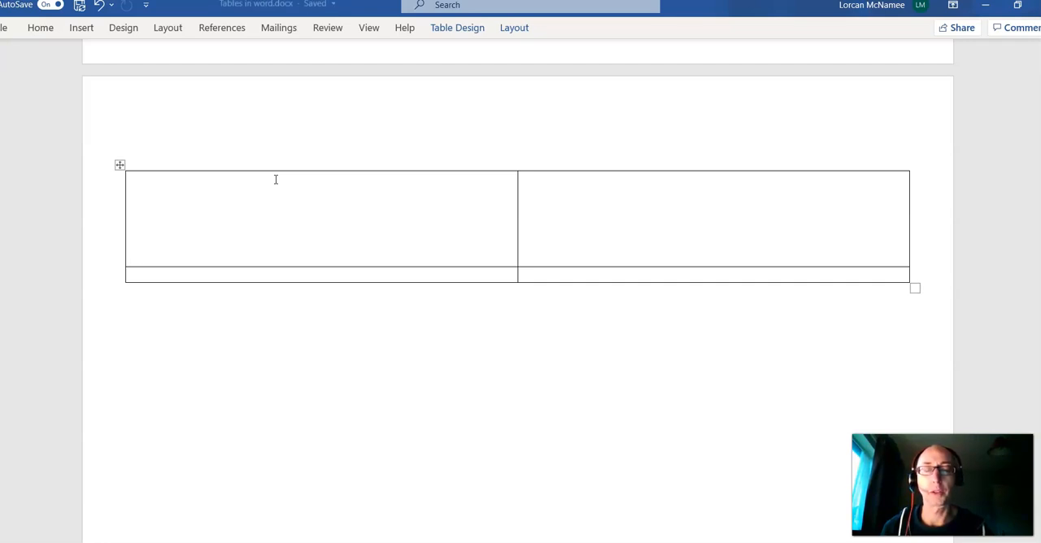
click(226, 274)
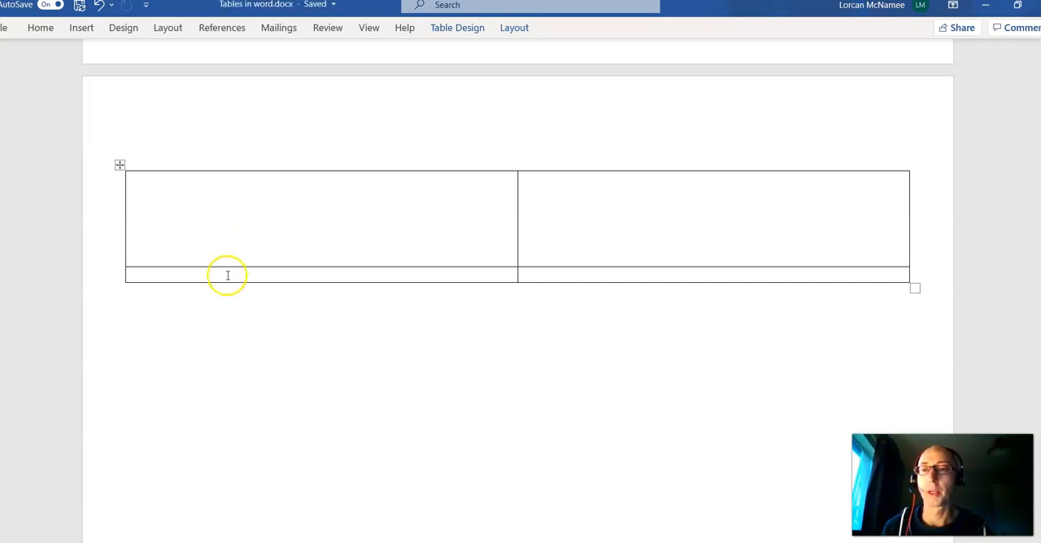
key(Return)
key(Return)
key(Return)
key(Return)
key(Return)
key(Return)
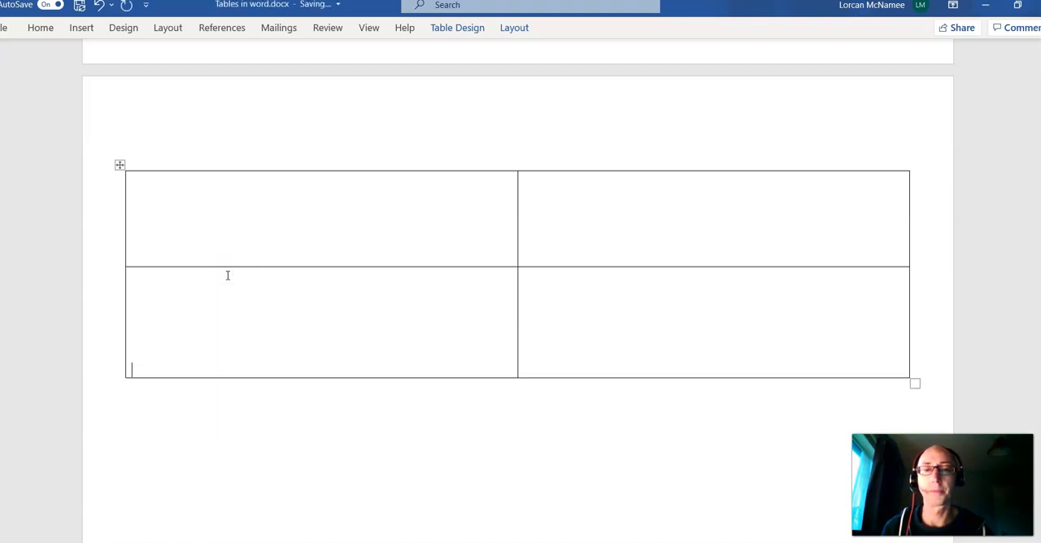
click(270, 221)
key(Return)
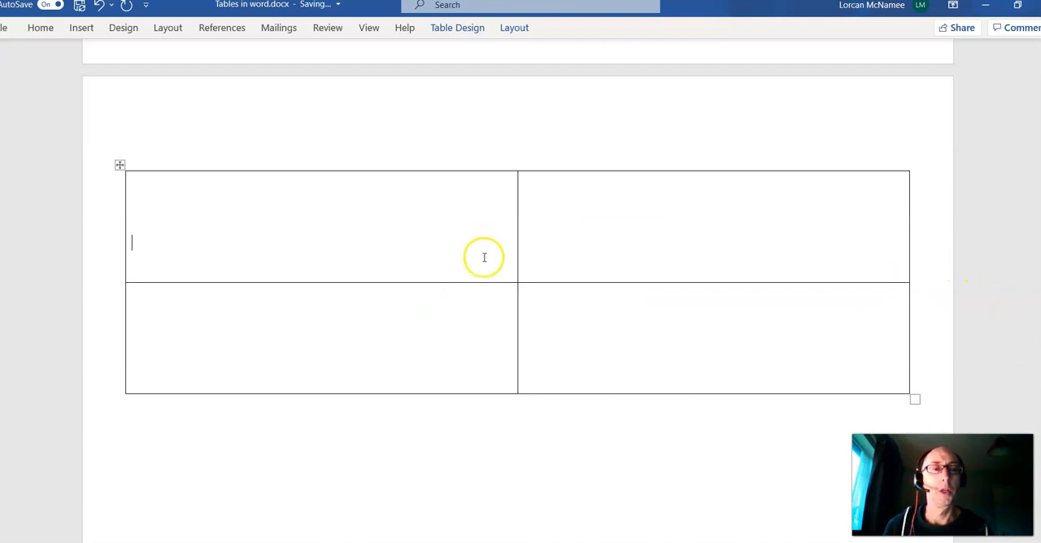
drag(314, 236, 641, 249)
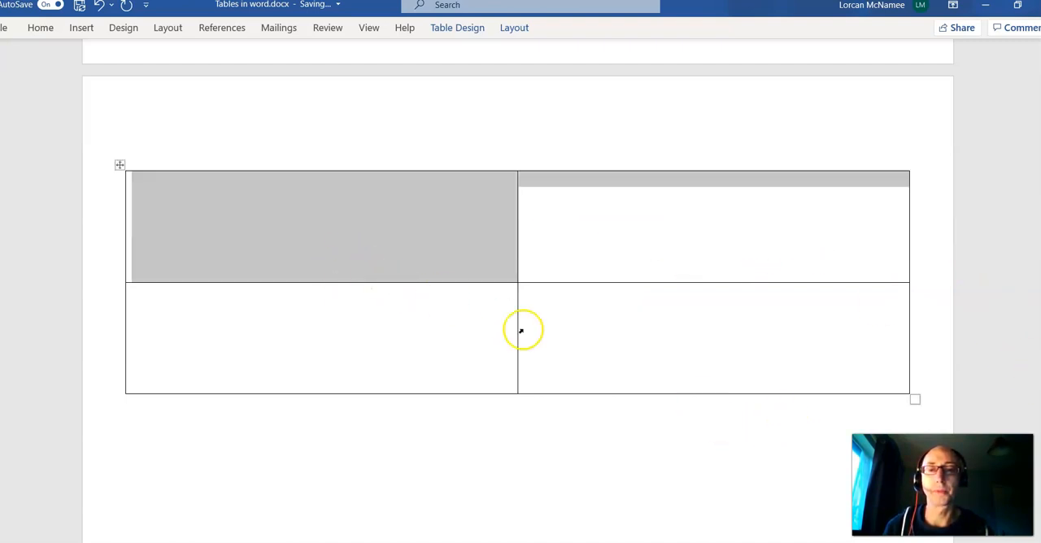
drag(318, 341, 692, 358)
click(279, 169)
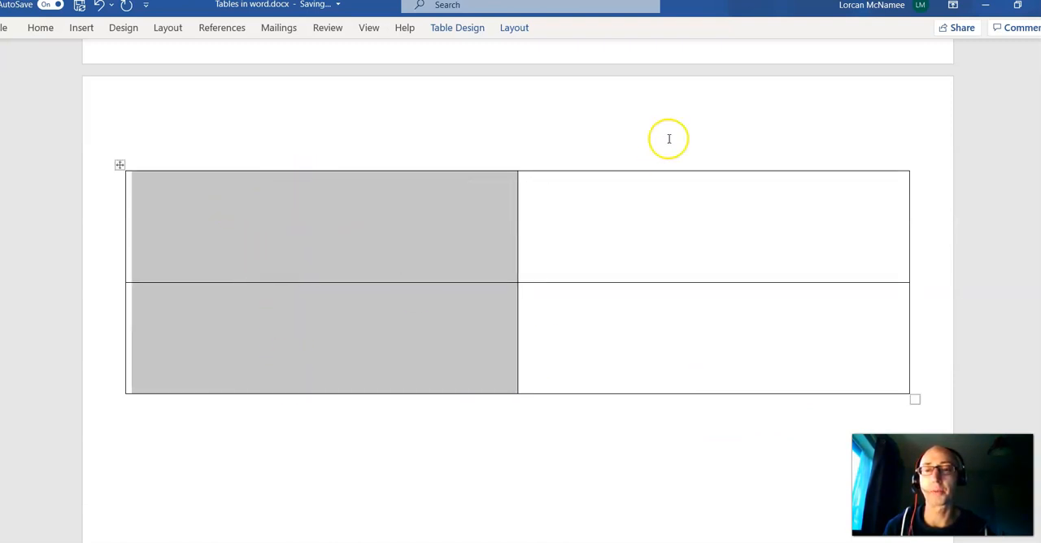
click(565, 110)
Enlarge the cat picture beside the Minnie text so it nearly fills the width of its table cell.
scroll(518, 285, down, 5)
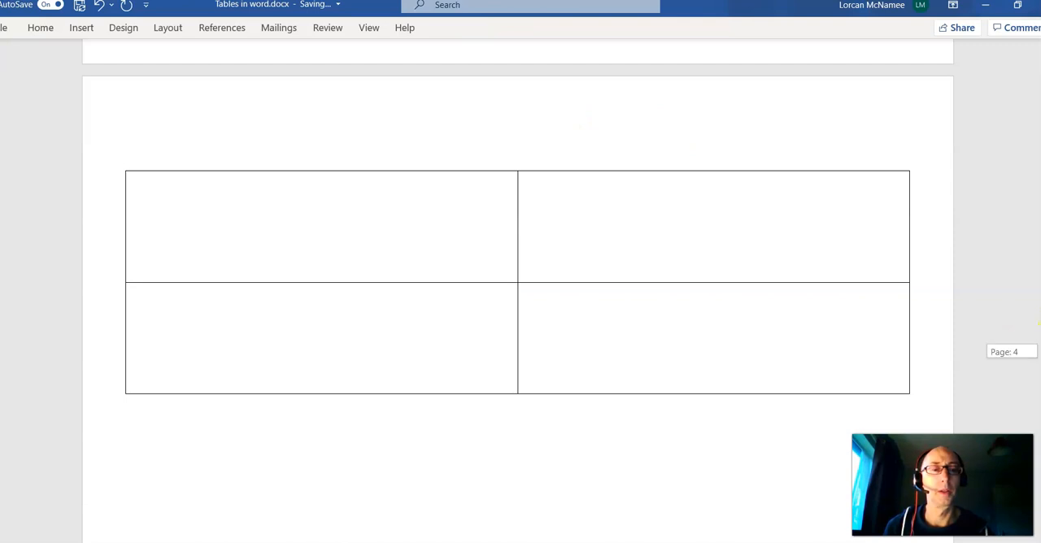
scroll(518, 291, down, 10)
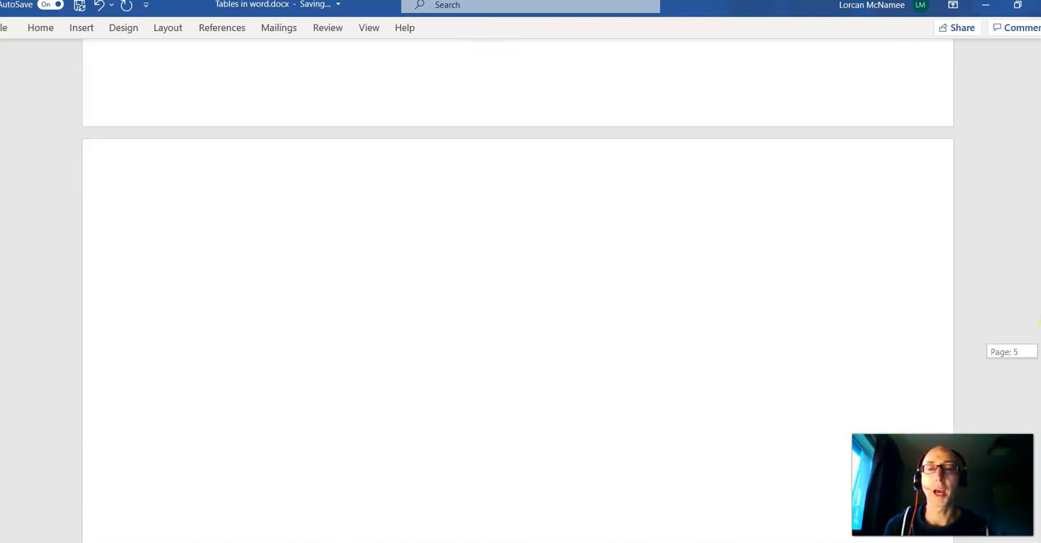
scroll(518, 291, down, 5)
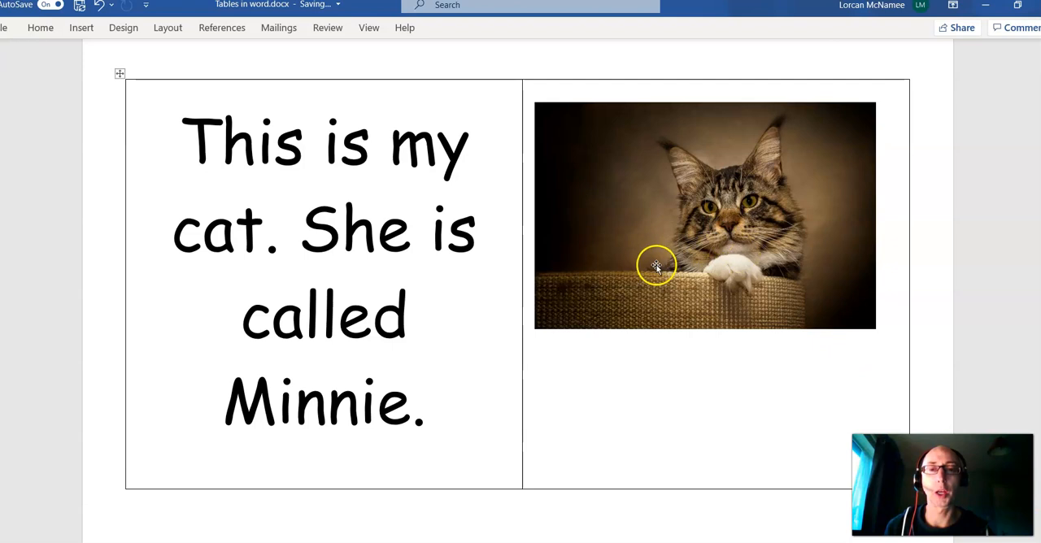
click(681, 258)
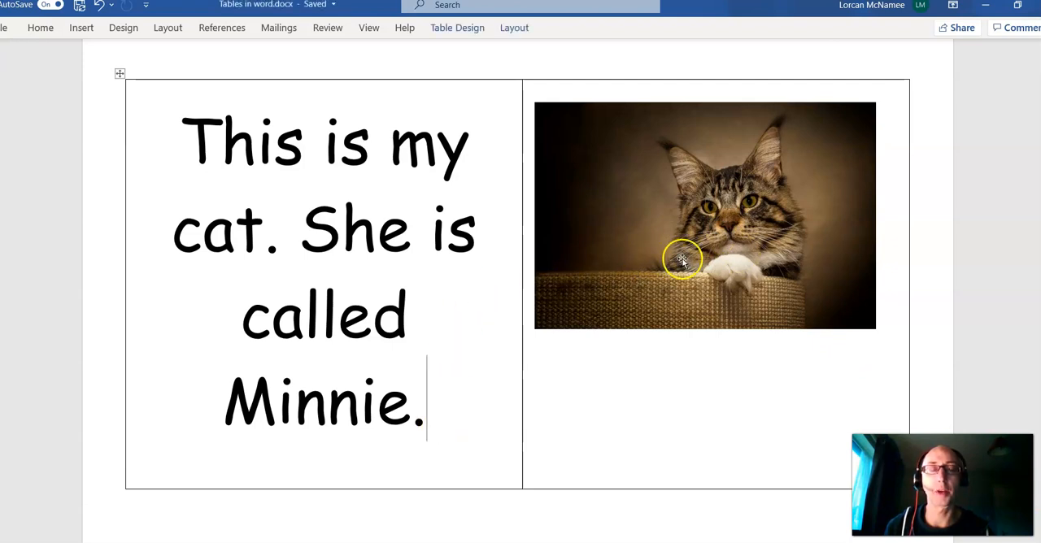
drag(876, 329, 857, 351)
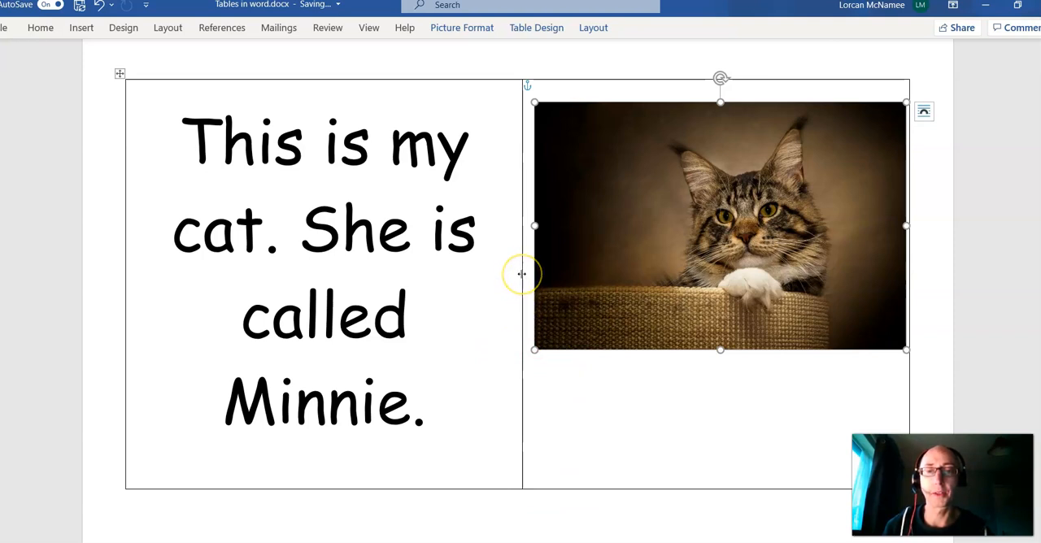
Shift the border between the text and picture columns to narrow the text column, and return it to its original position.
drag(522, 274, 420, 284)
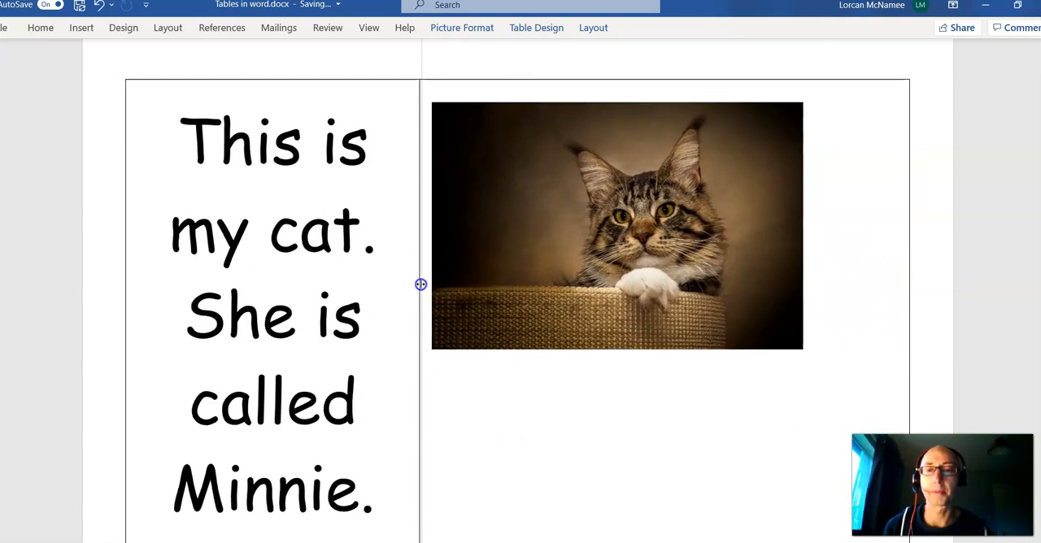
drag(420, 284, 522, 306)
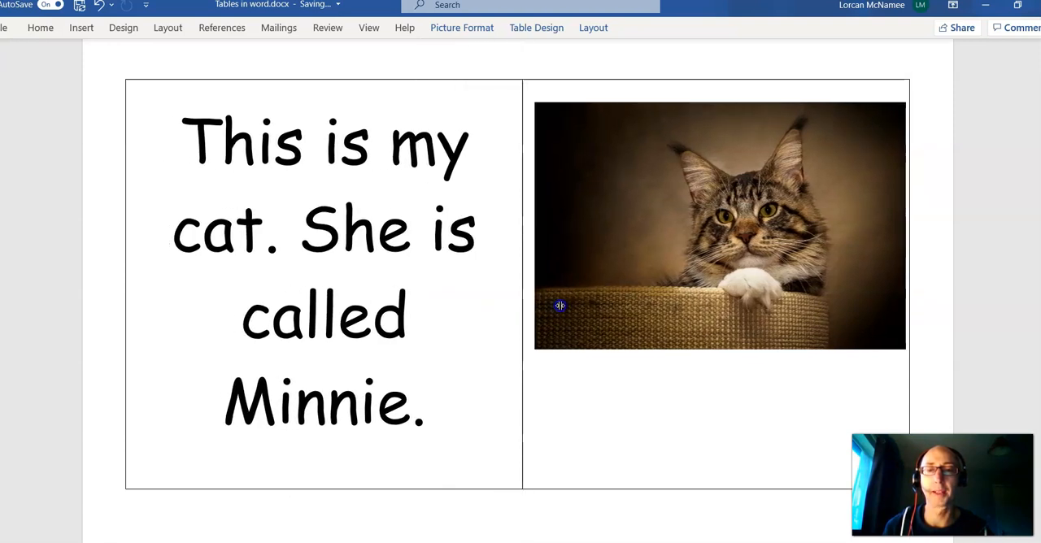
click(559, 306)
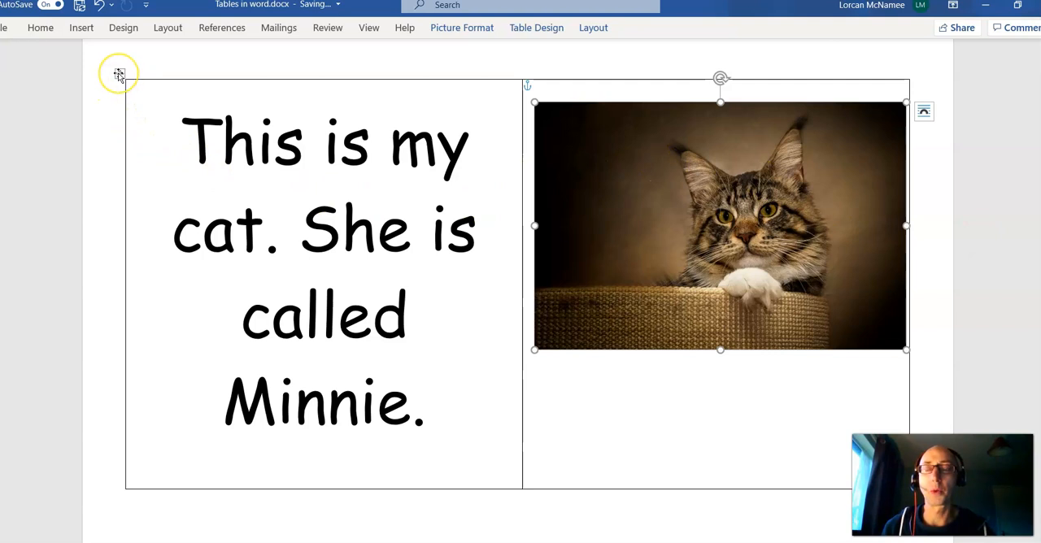
Remove all borders from the whole table containing the cat text and picture.
click(704, 170)
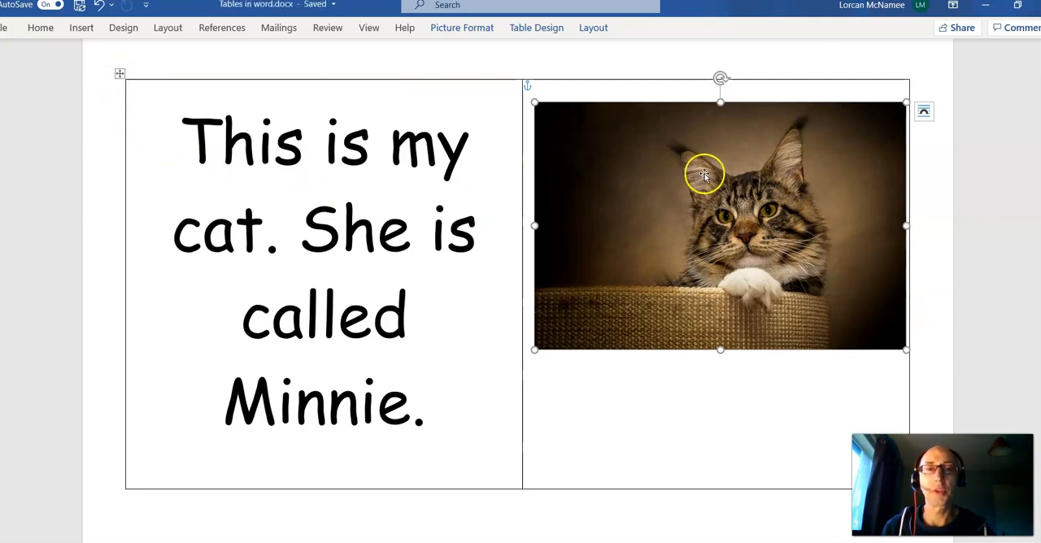
scroll(520, 277, down, 1)
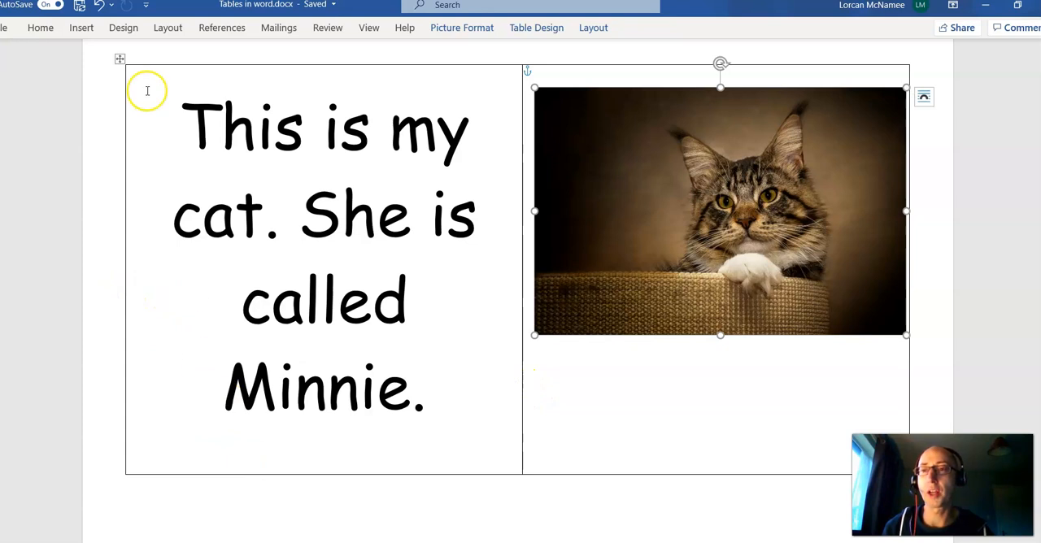
click(120, 59)
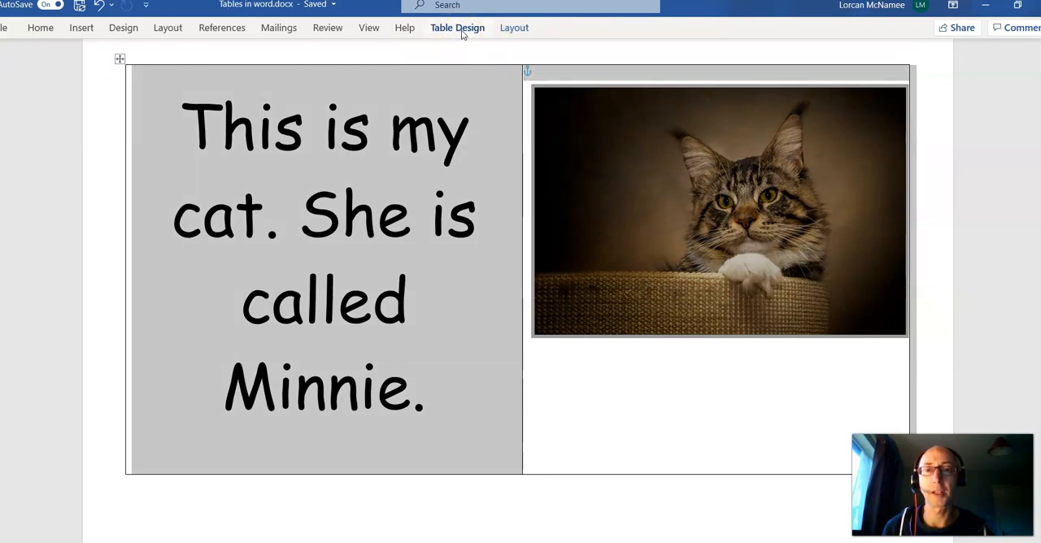
click(459, 29)
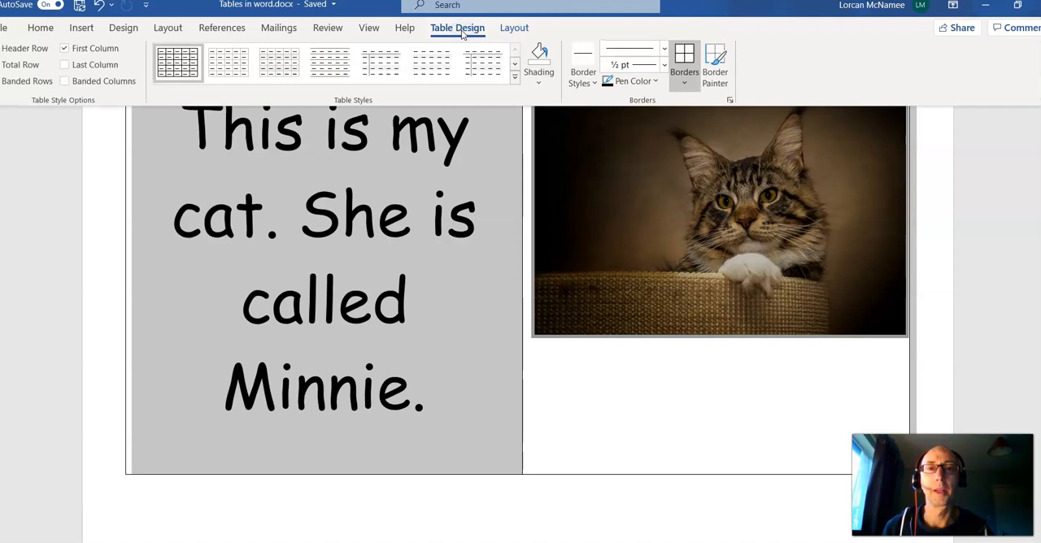
click(688, 85)
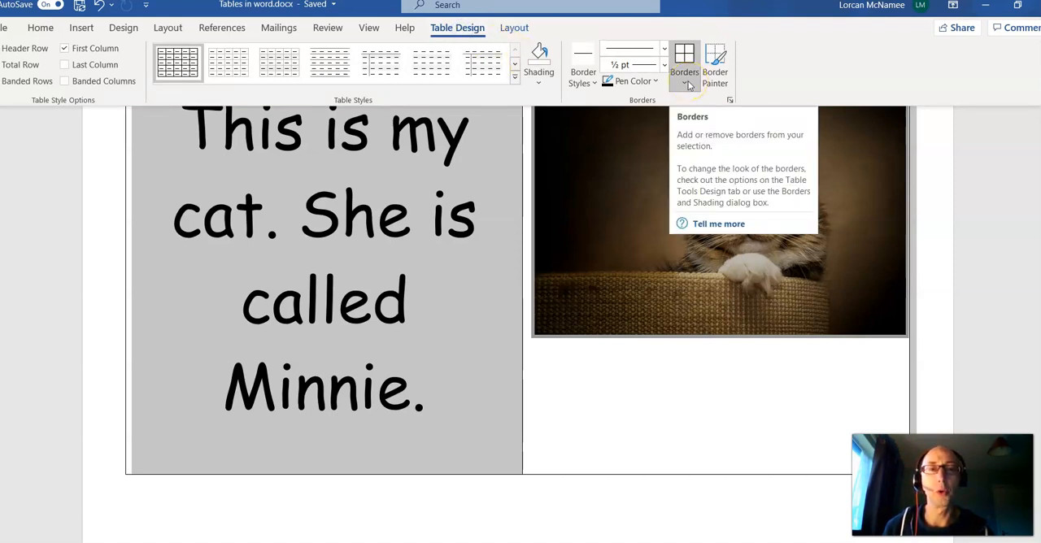
click(688, 85)
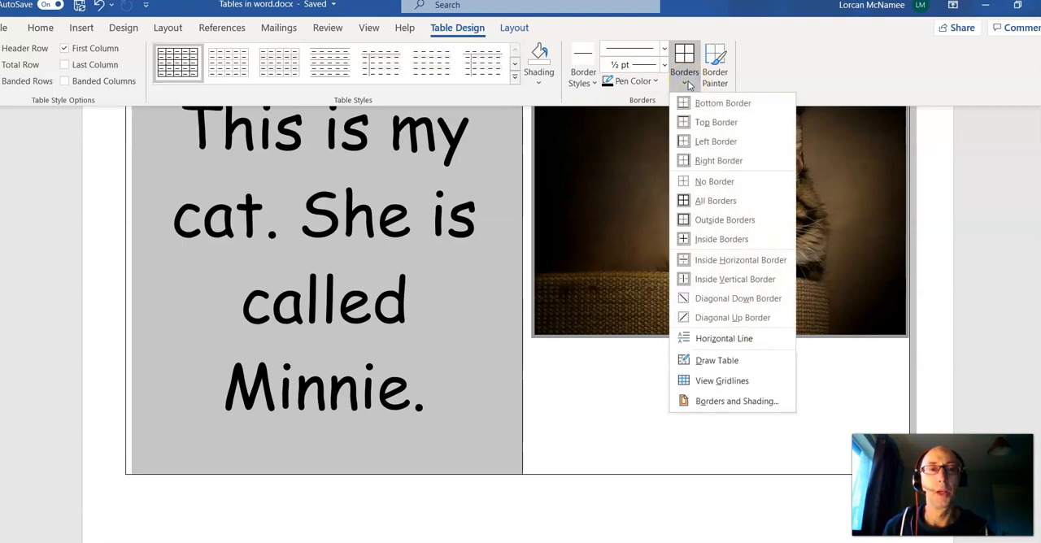
click(688, 83)
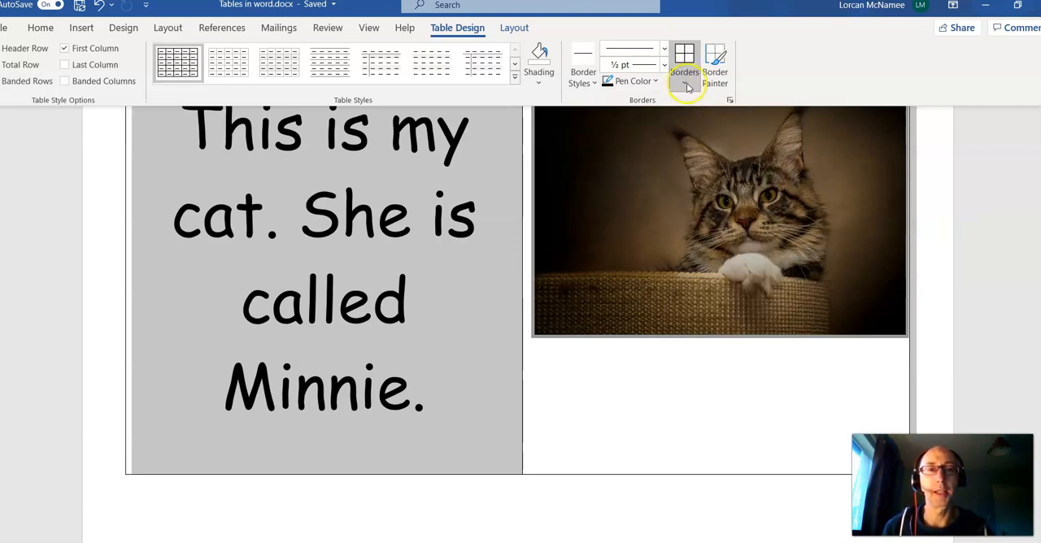
click(688, 84)
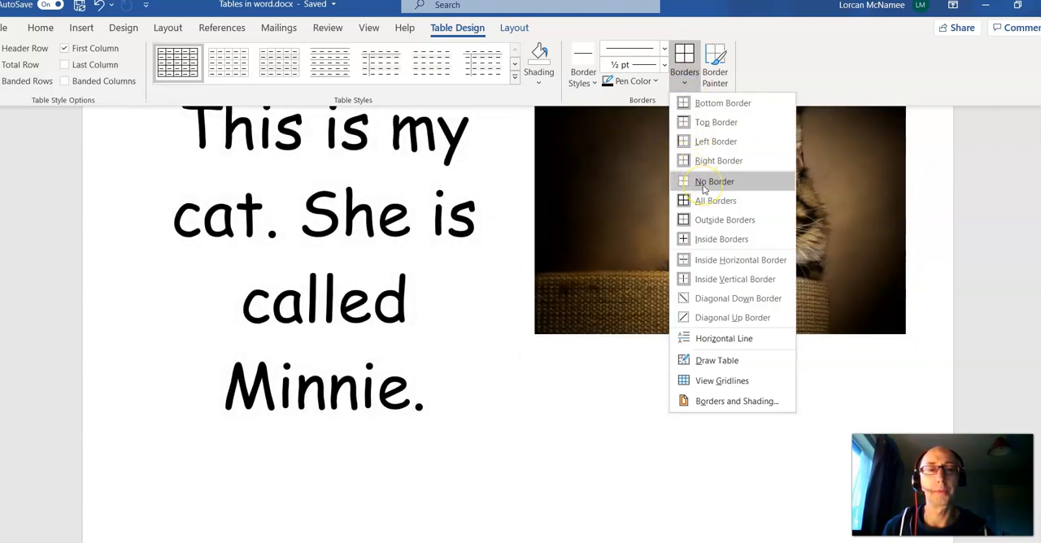
click(710, 184)
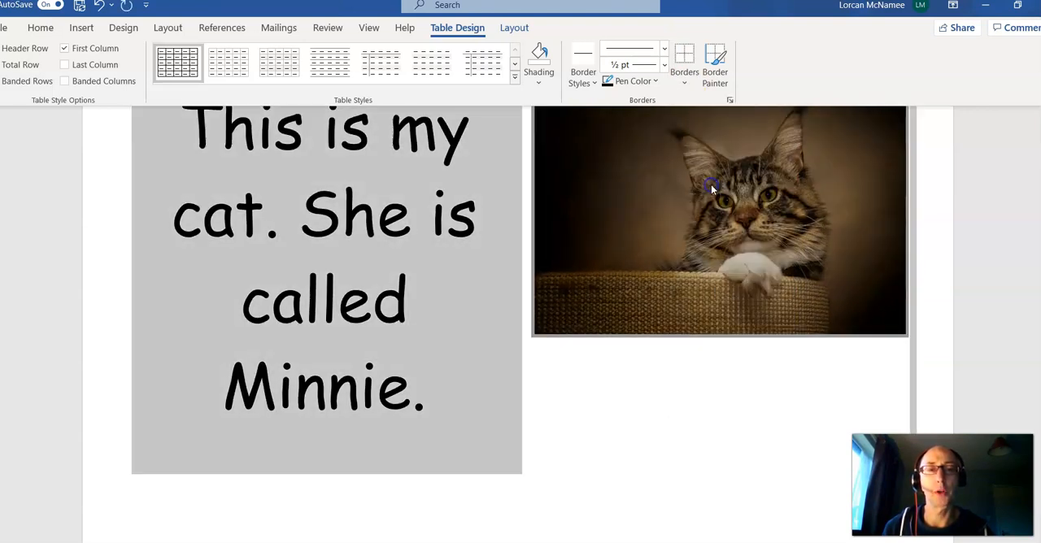
click(711, 409)
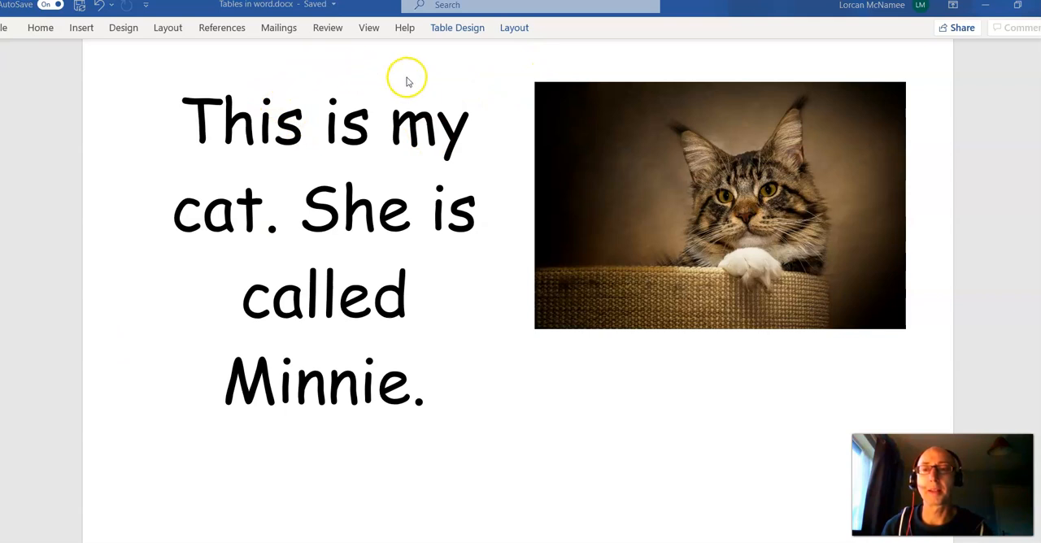
click(460, 31)
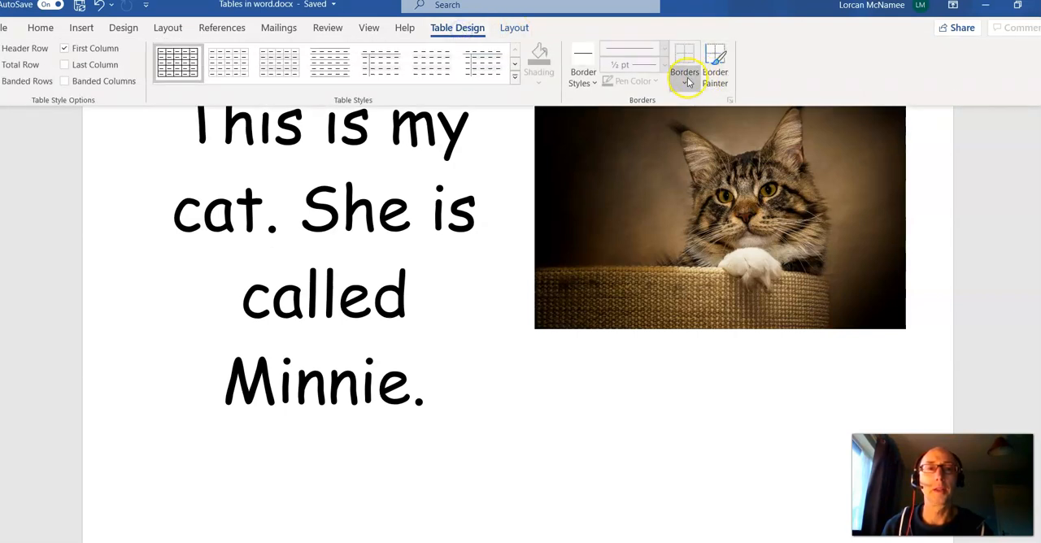
click(685, 73)
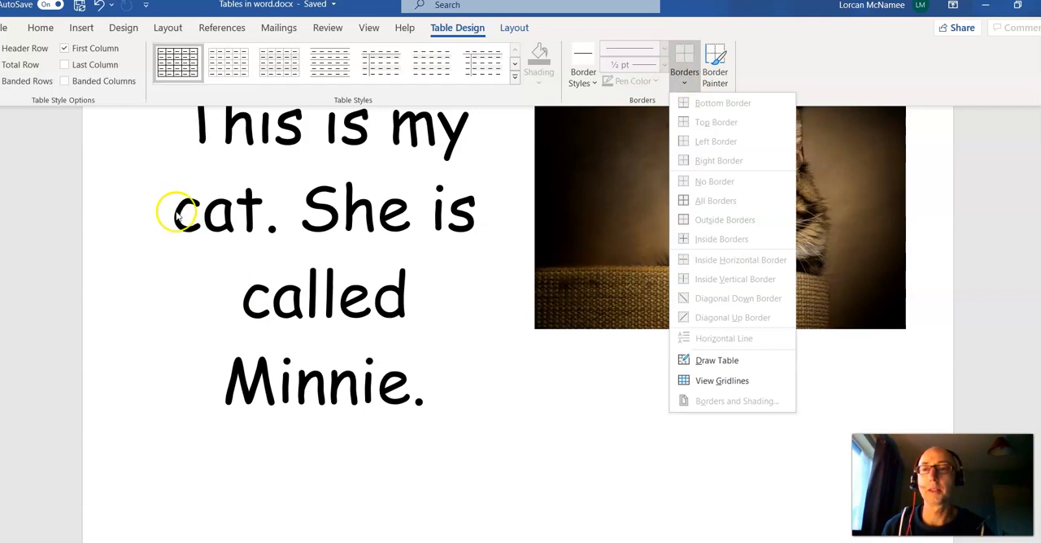
click(130, 253)
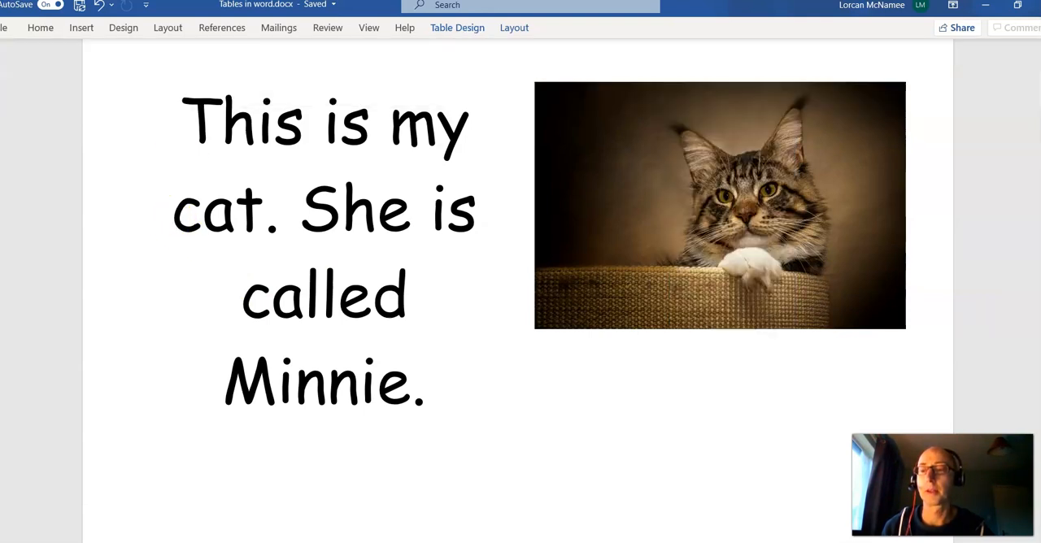
Apply All Borders to the whole table containing the cat text and picture.
click(462, 30)
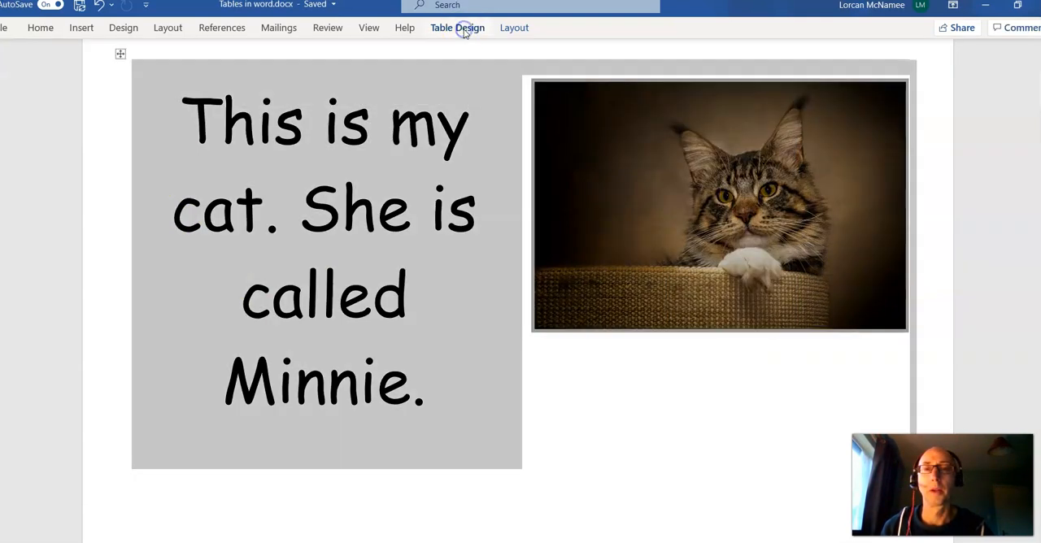
click(457, 31)
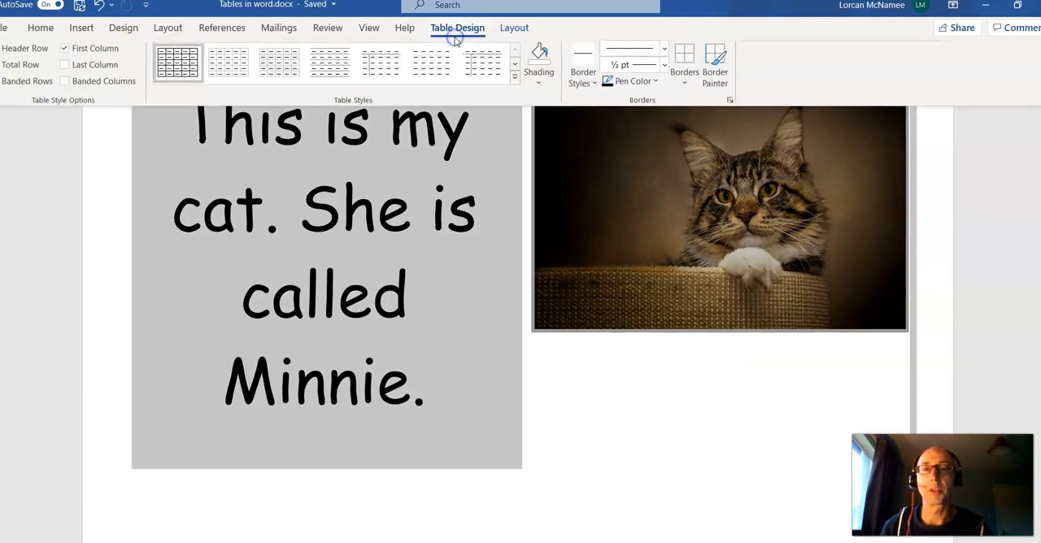
click(684, 77)
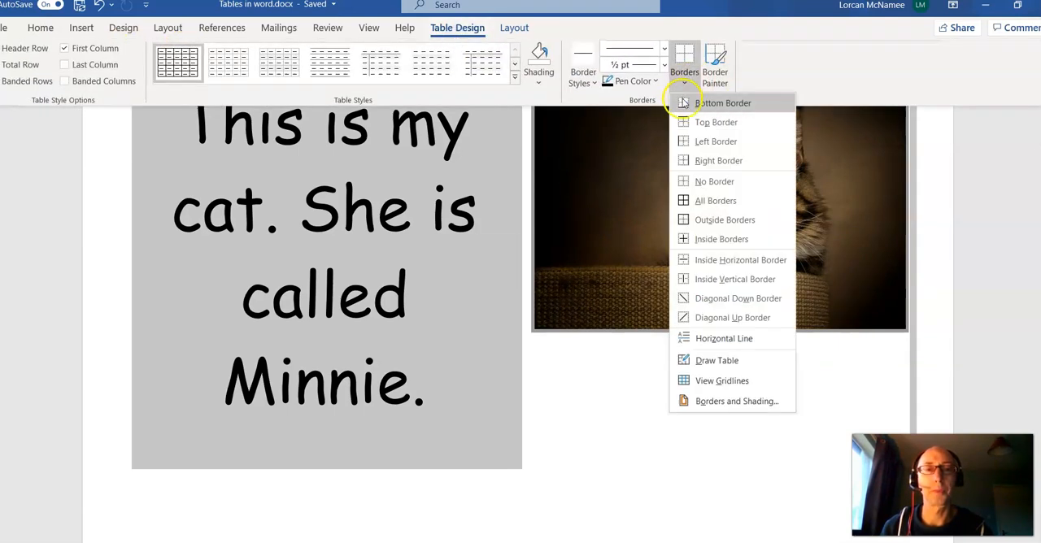
click(700, 203)
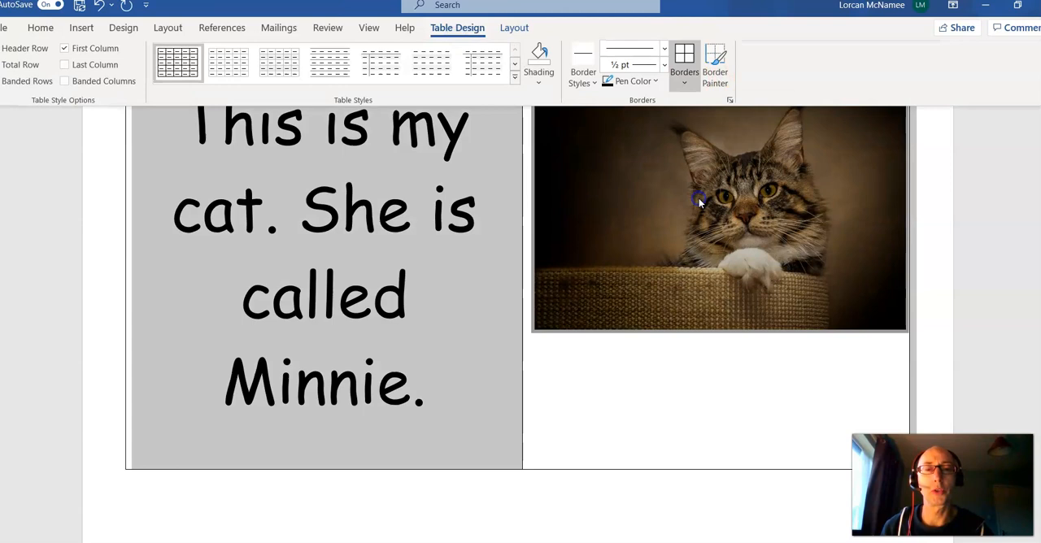
click(552, 486)
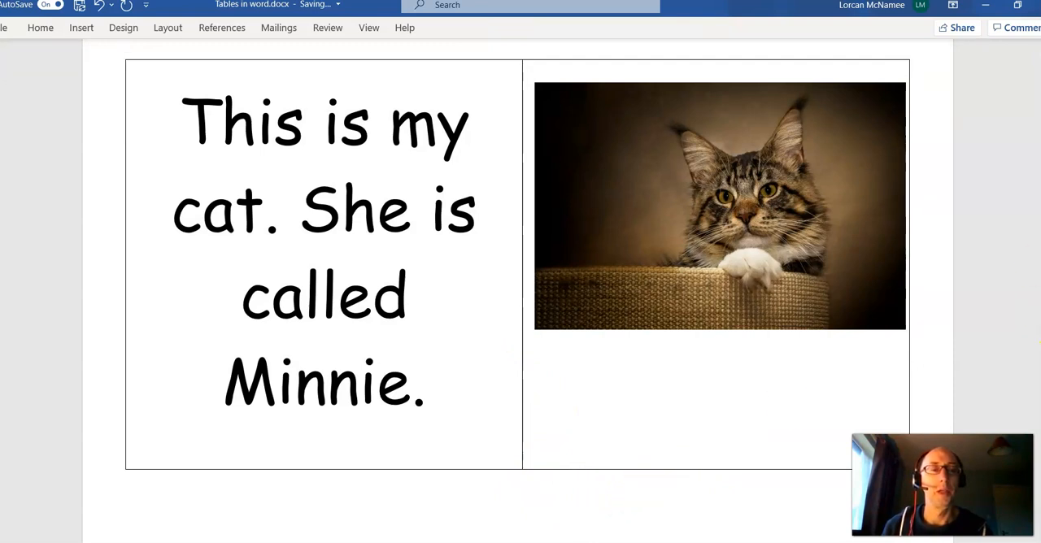
Insert an 8x8 table on the page below the table containing the cat text and picture.
scroll(518, 216, down, 1)
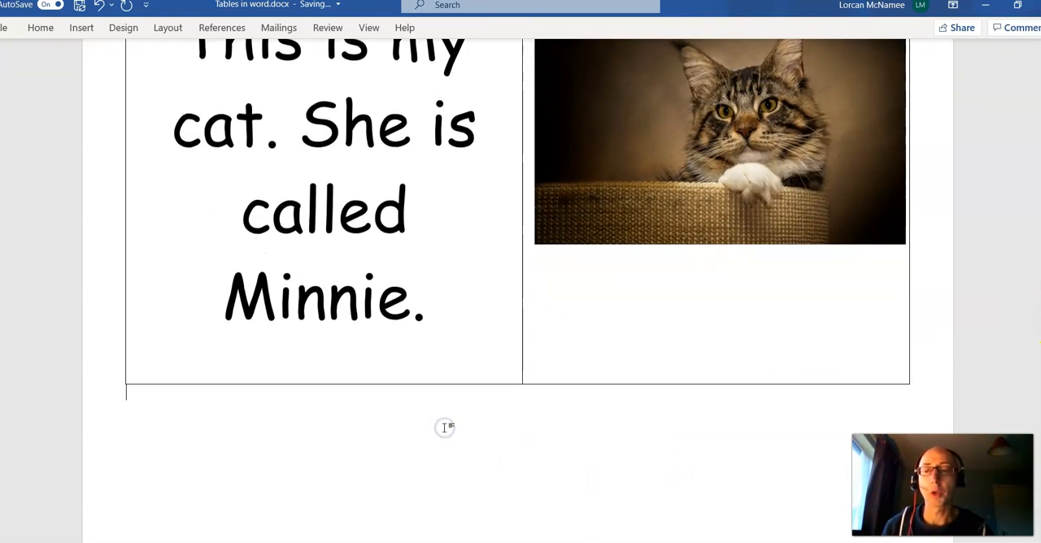
scroll(518, 244, down, 2)
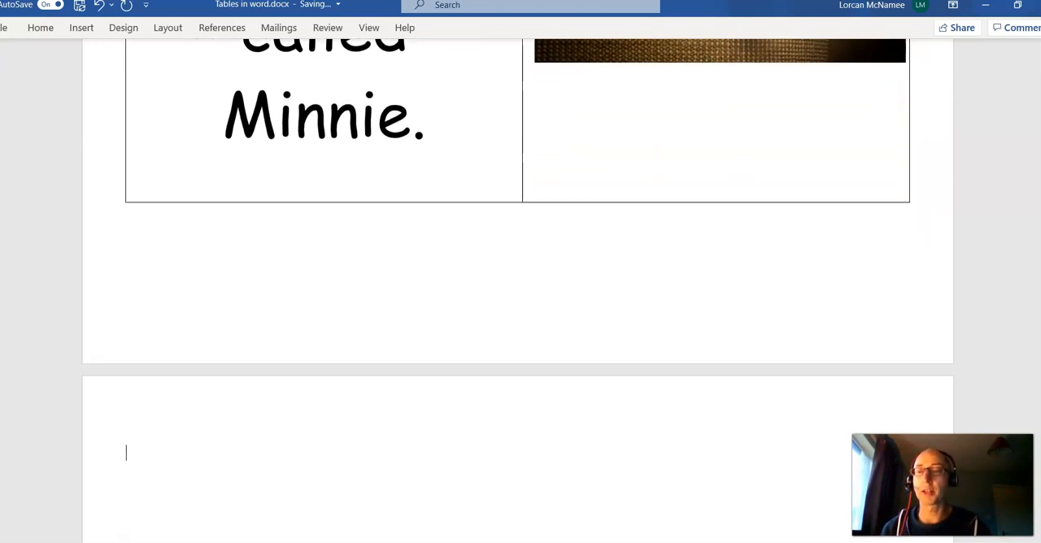
click(83, 30)
click(83, 69)
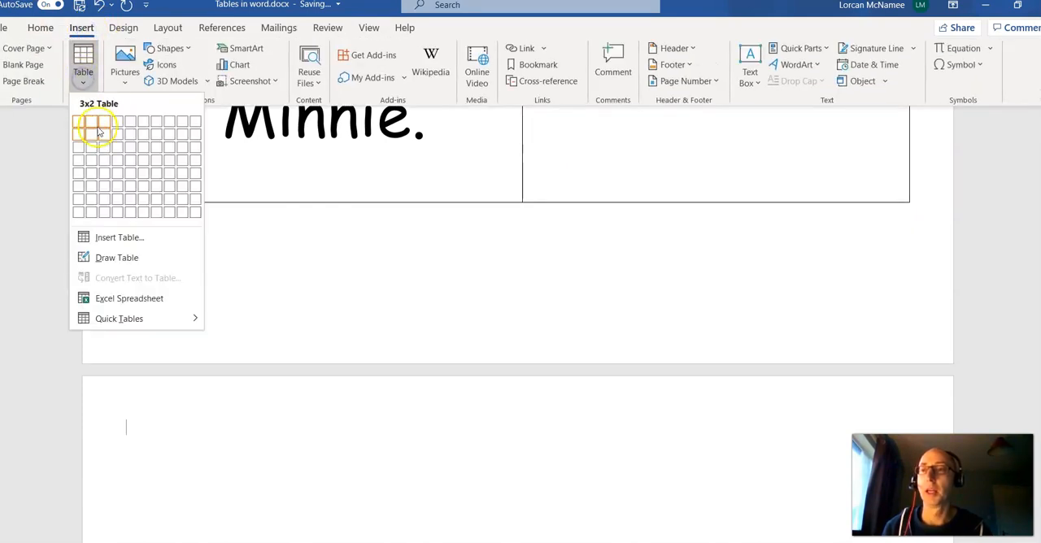
click(166, 210)
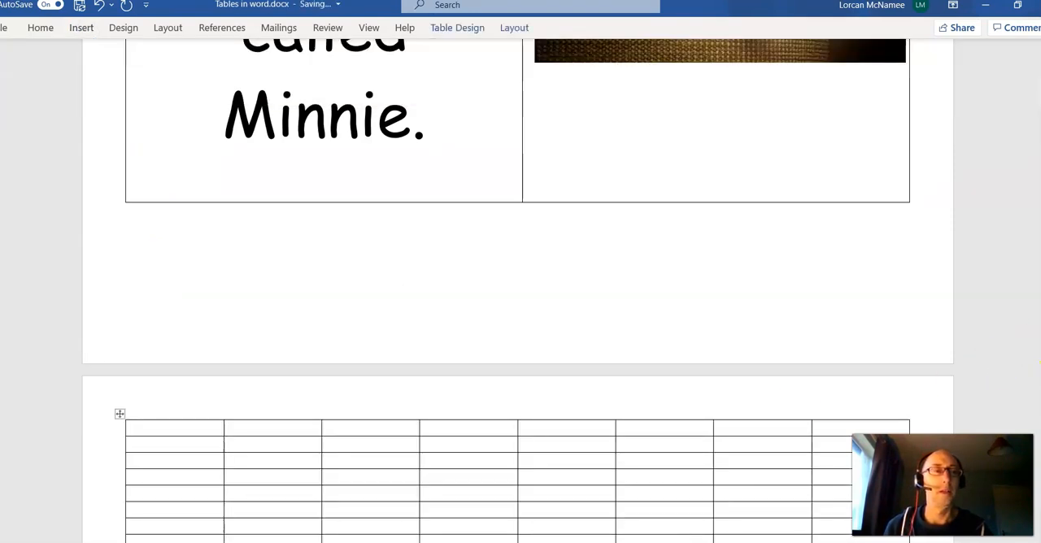
click(997, 219)
scroll(520, 285, down, 4)
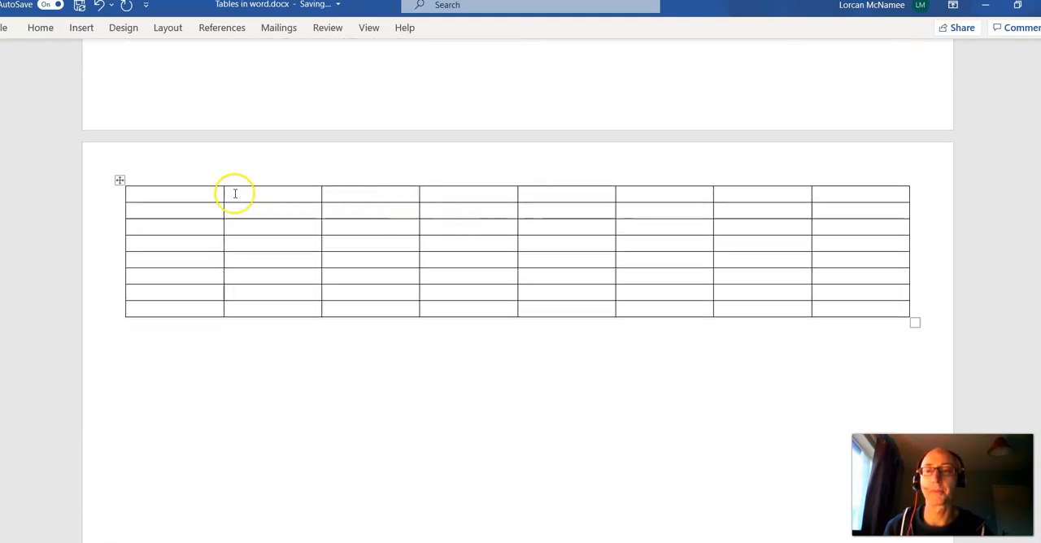
Fill the second row of the 8x8 table with Dublin, preceded by a blank line, 544,000, Leinster and East.
click(185, 218)
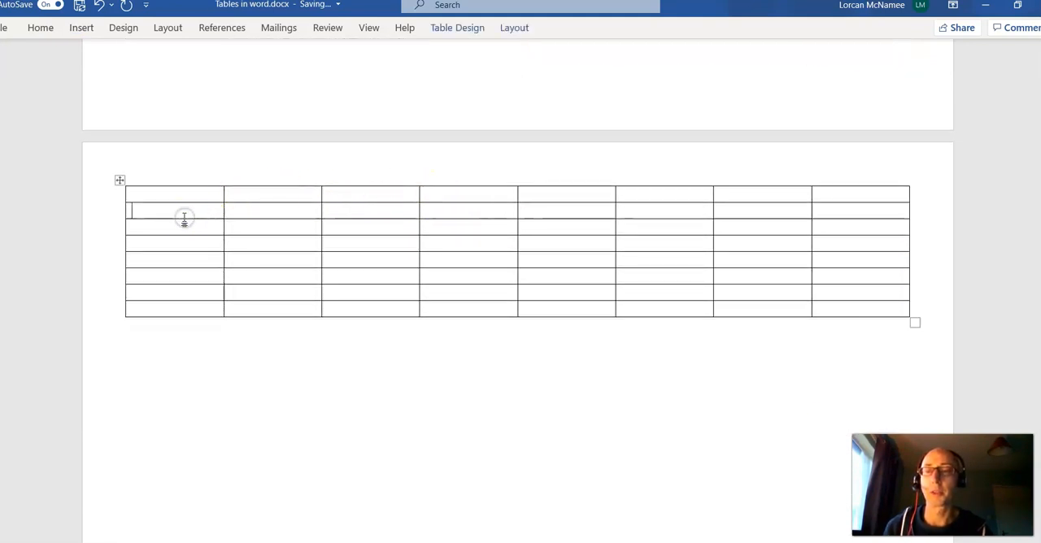
key(Return)
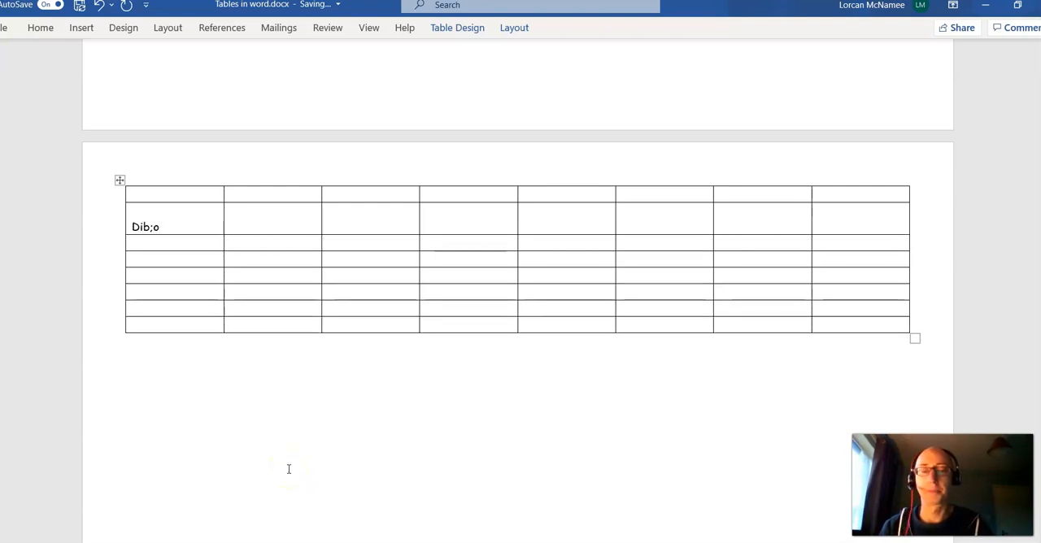
text(Dublin)
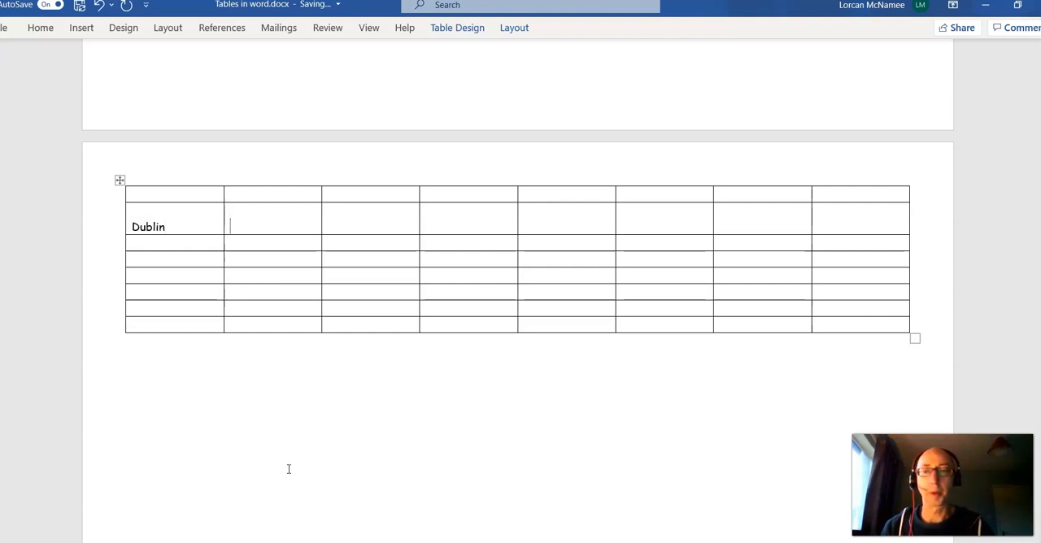
text(544,00)
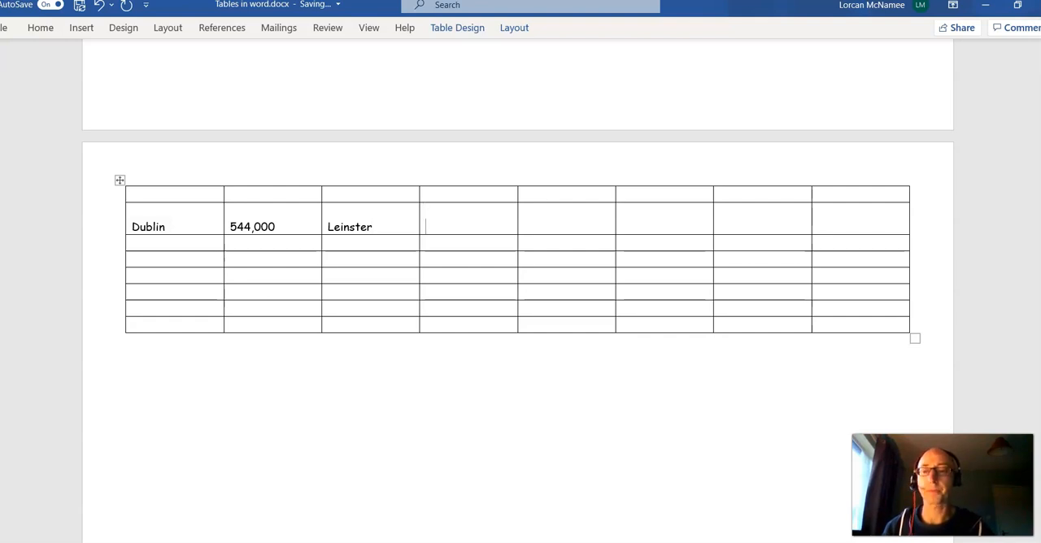
click(475, 227)
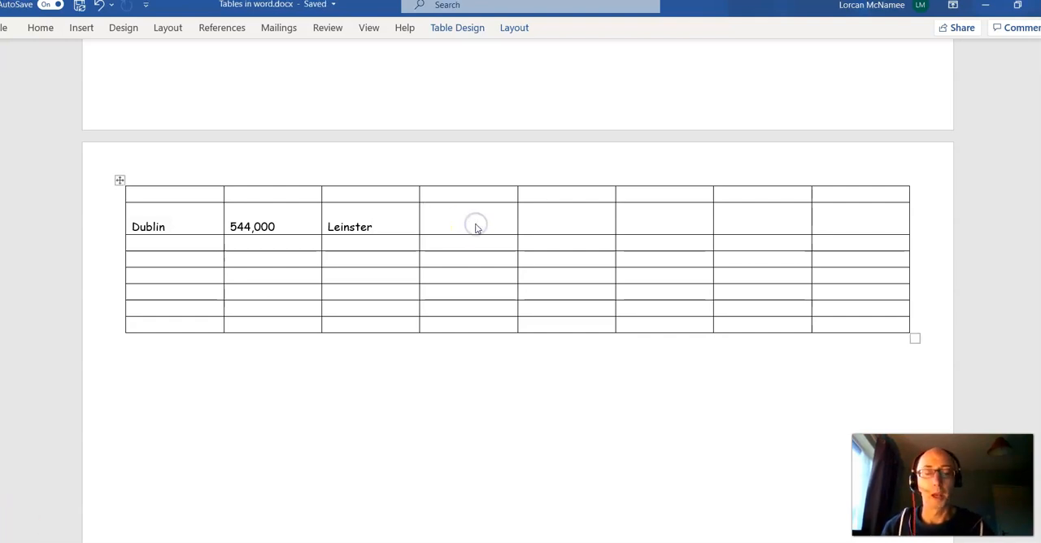
text(t)
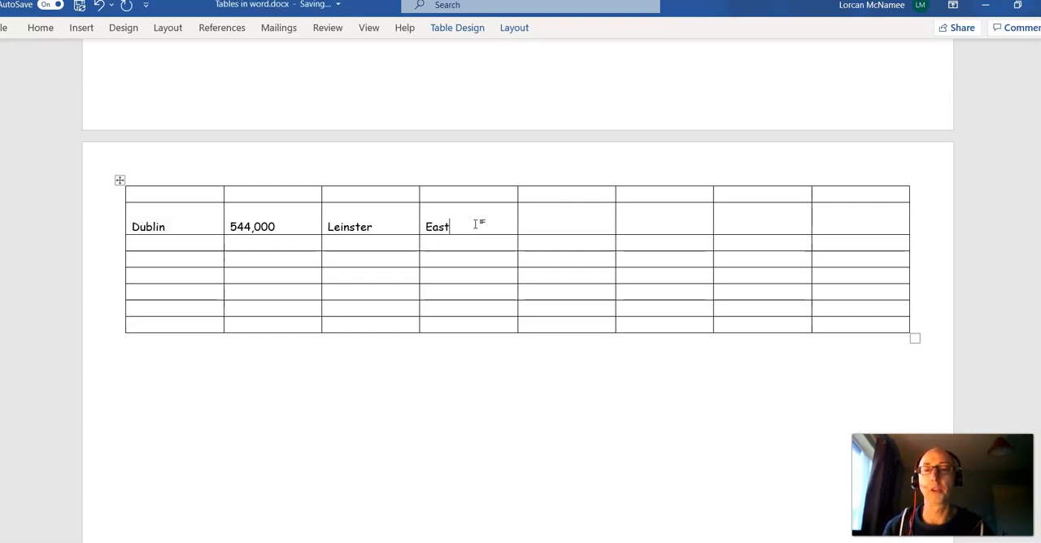
click(551, 227)
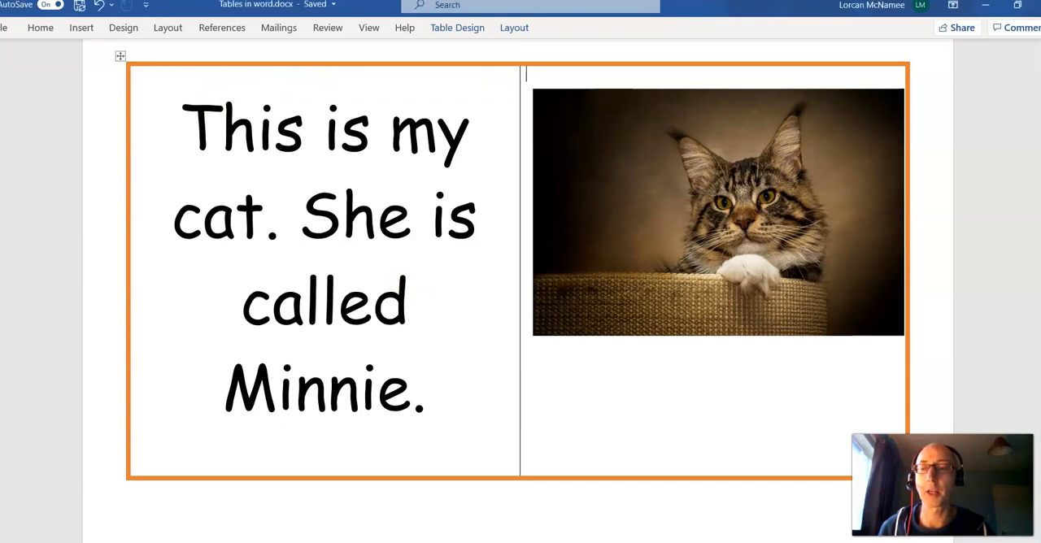
Undo the thick orange outline on the cat table, and choose the orange 1 ½ pt theme border style with the whole table selected.
key(ctrl+z)
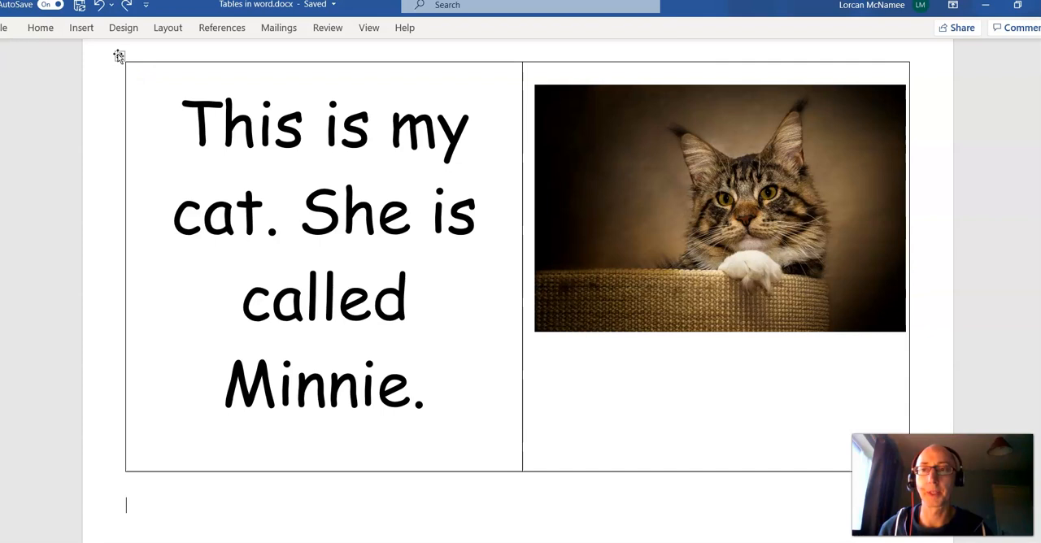
click(119, 56)
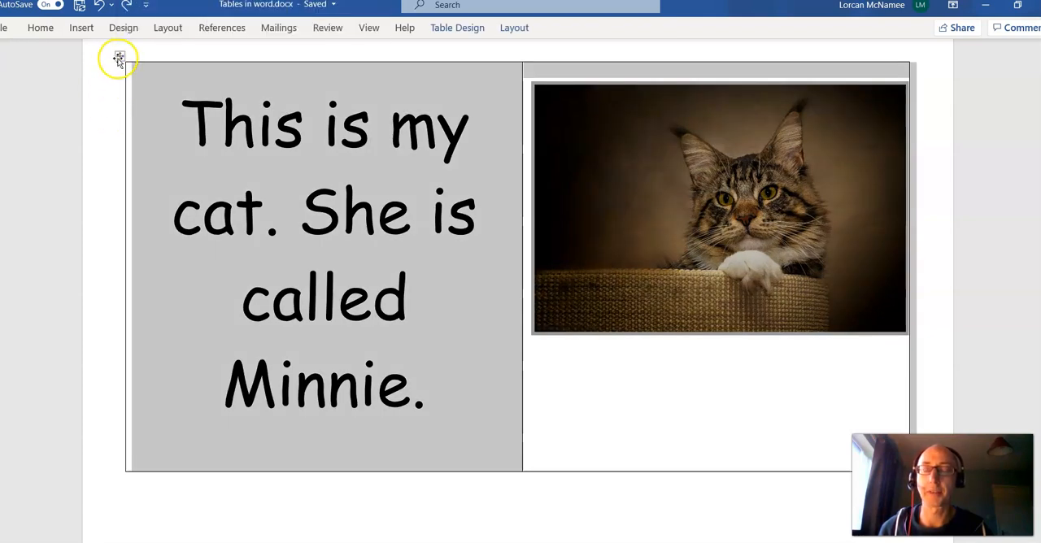
click(458, 30)
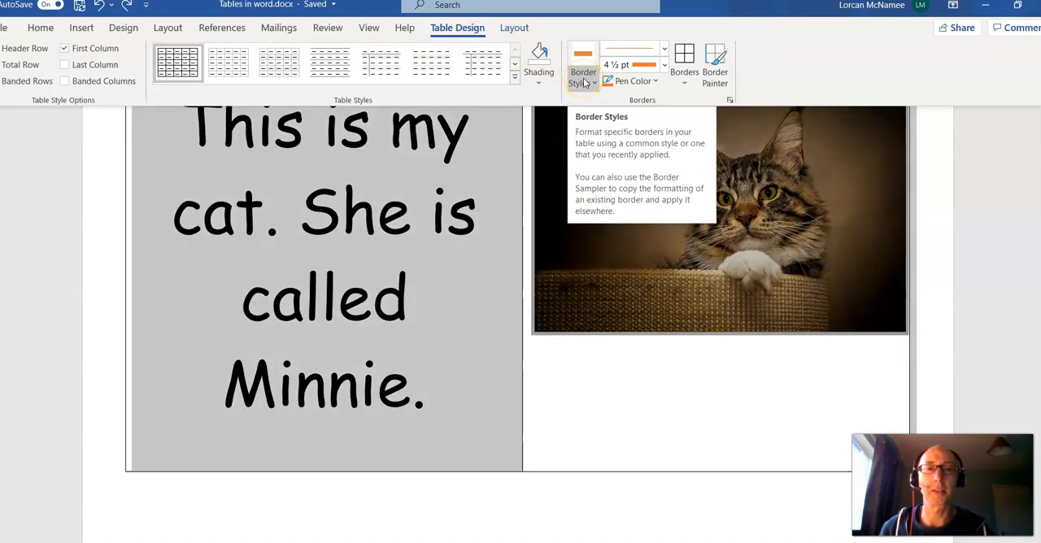
click(584, 83)
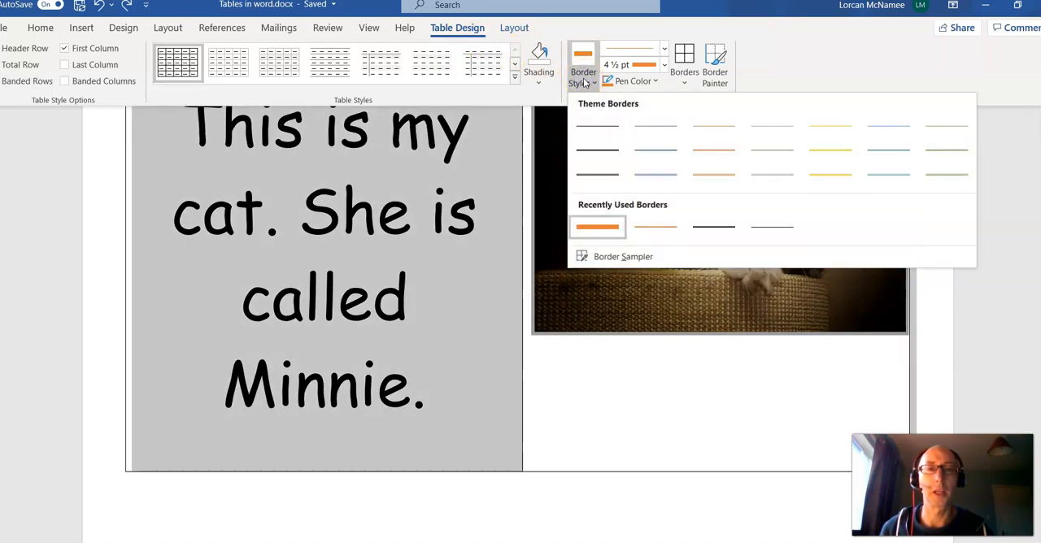
click(721, 156)
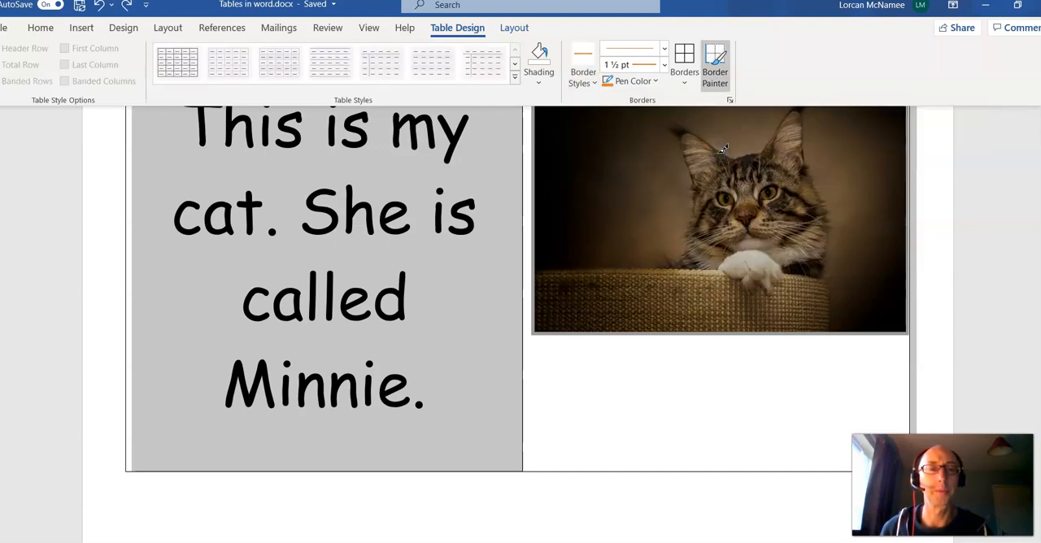
Paint the orange 1 ½ pt border along the bottom edge of the cell containing the Minnie text.
click(588, 478)
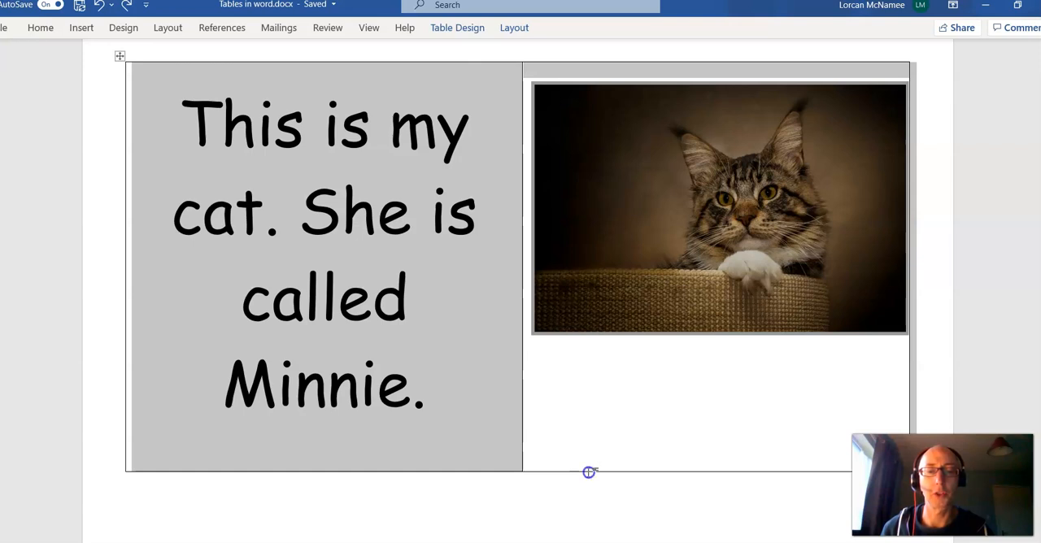
drag(589, 471, 592, 476)
click(242, 507)
key(ctrl+y)
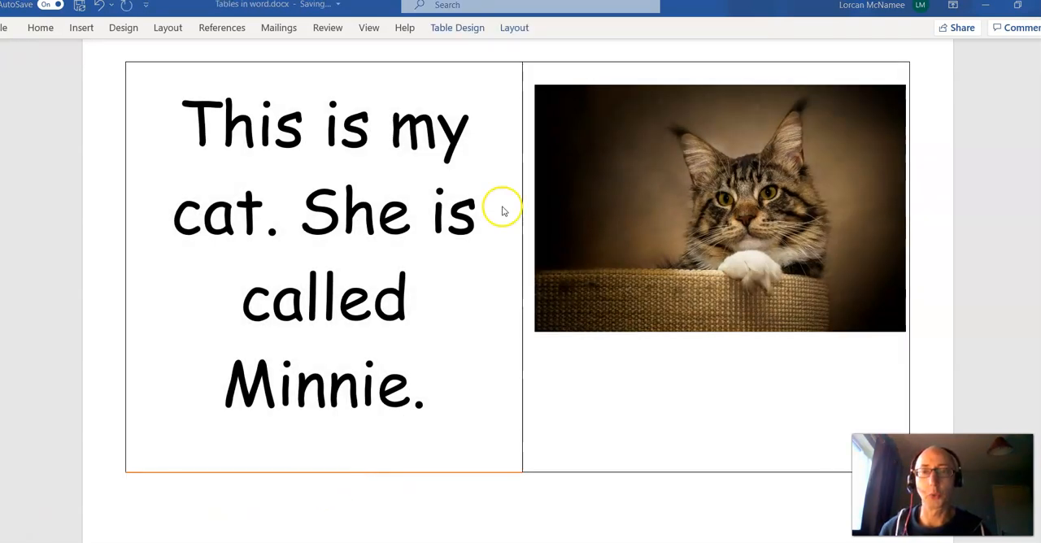
Open the border style choices for the selected cat table.
click(457, 33)
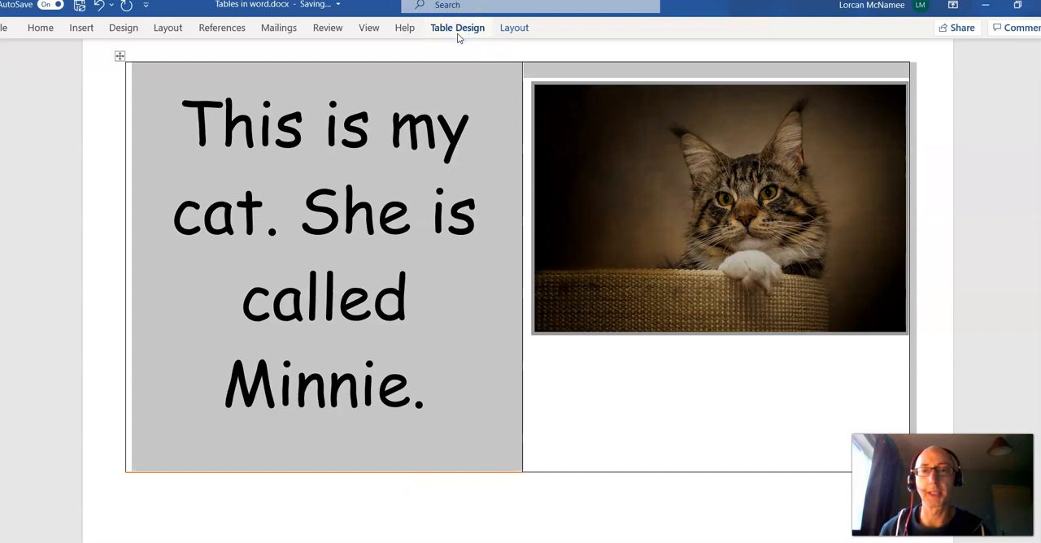
click(581, 82)
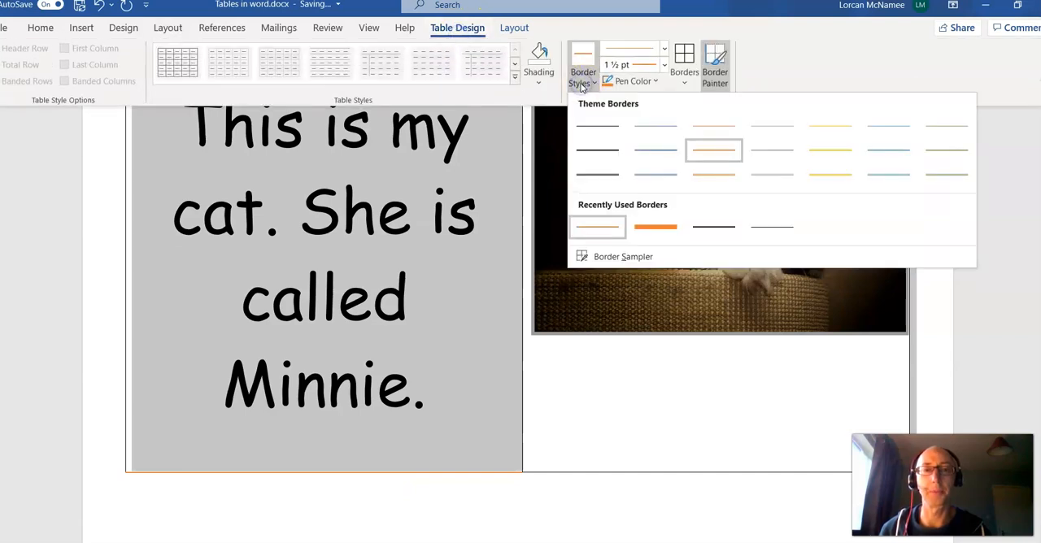